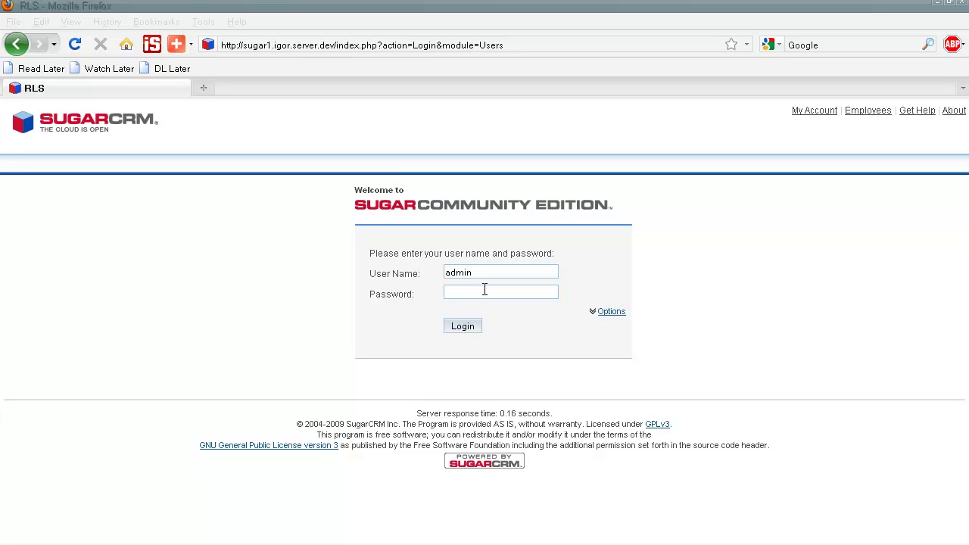
Sign in to SugarCRM as the administrator by entering the account password and logging in.
{"action": "left_click", "coordinate": [485, 290]}
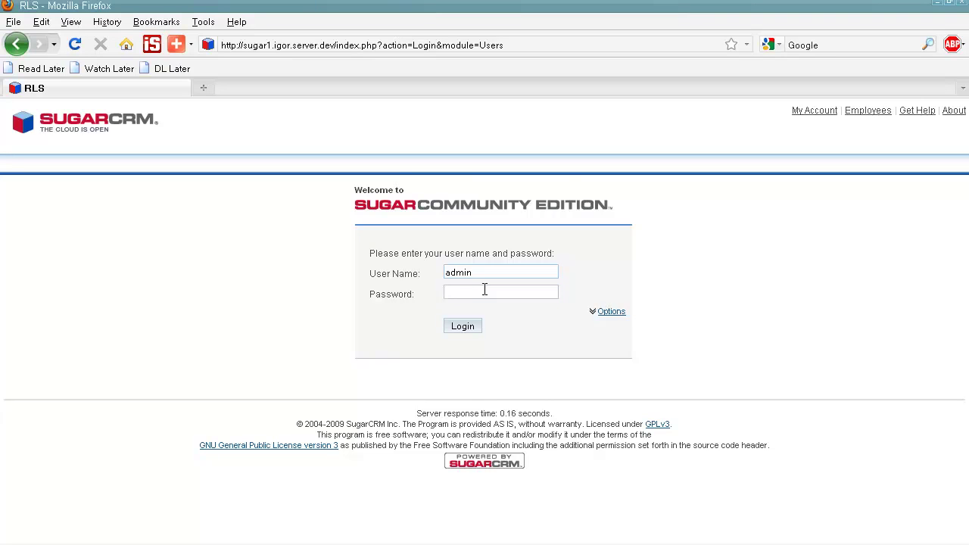
{"action": "type", "text": "admin"}
{"action": "left_click", "coordinate": [464, 328]}
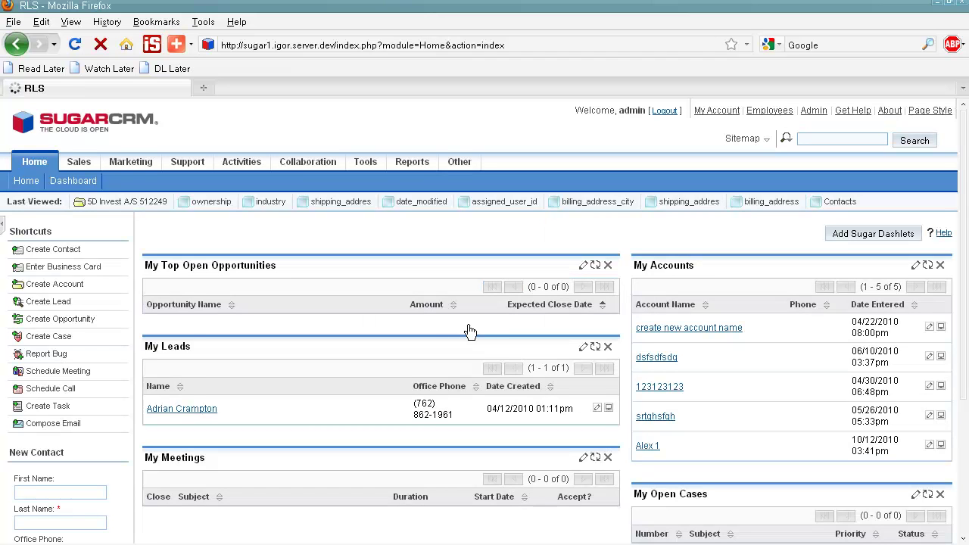
Go to Admin and open Module Loader under Developer Tools.
{"action": "left_click", "coordinate": [807, 114]}
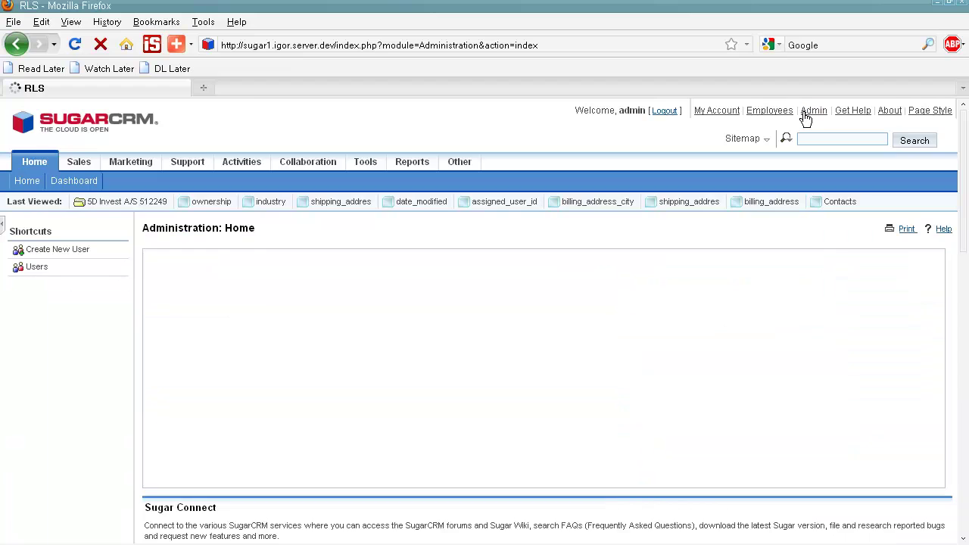
{"action": "scroll", "coordinate": [793, 129], "scroll_direction": "down", "scroll_amount": 20}
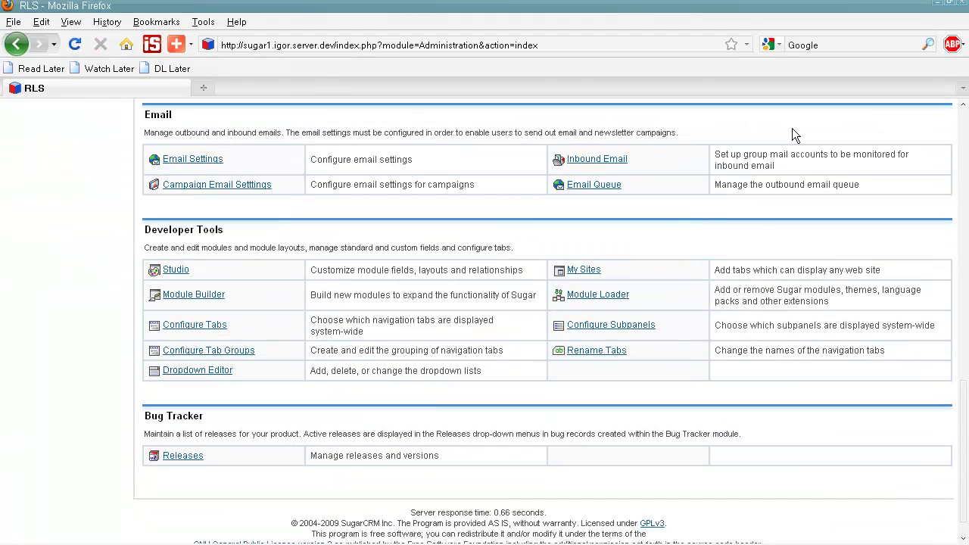
{"action": "left_click", "coordinate": [622, 300]}
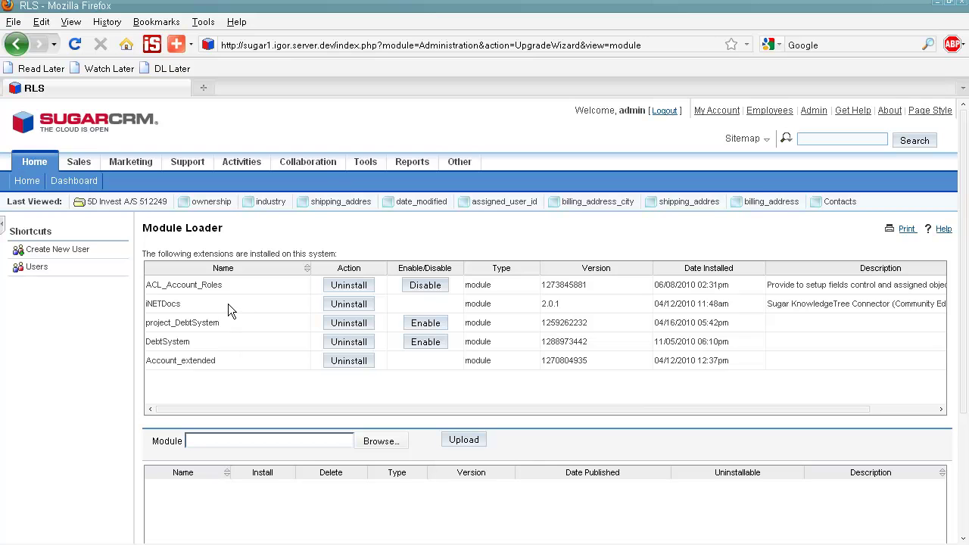
Open Customer Portal Access Roles from the Other tab and reload the list.
{"action": "mouse_move", "coordinate": [460, 162]}
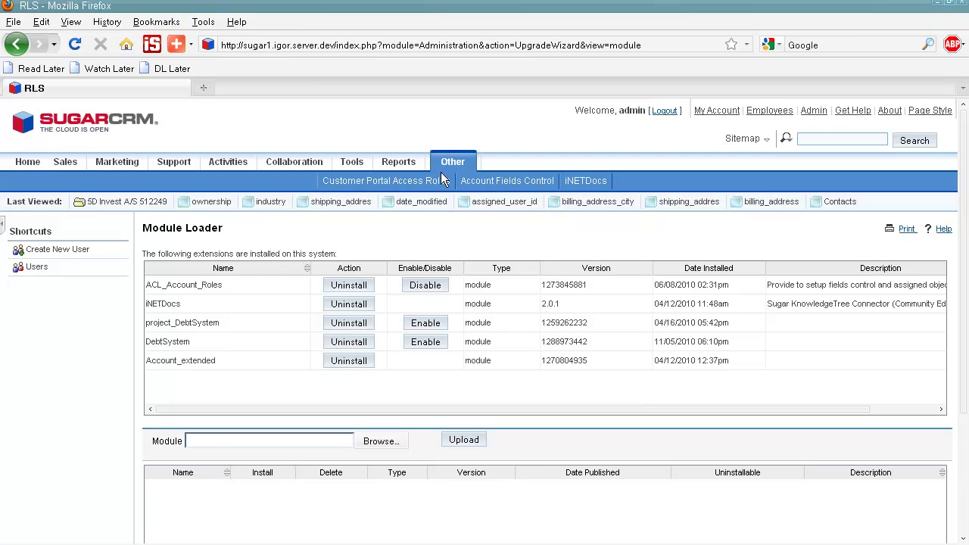
{"action": "left_click", "coordinate": [443, 181]}
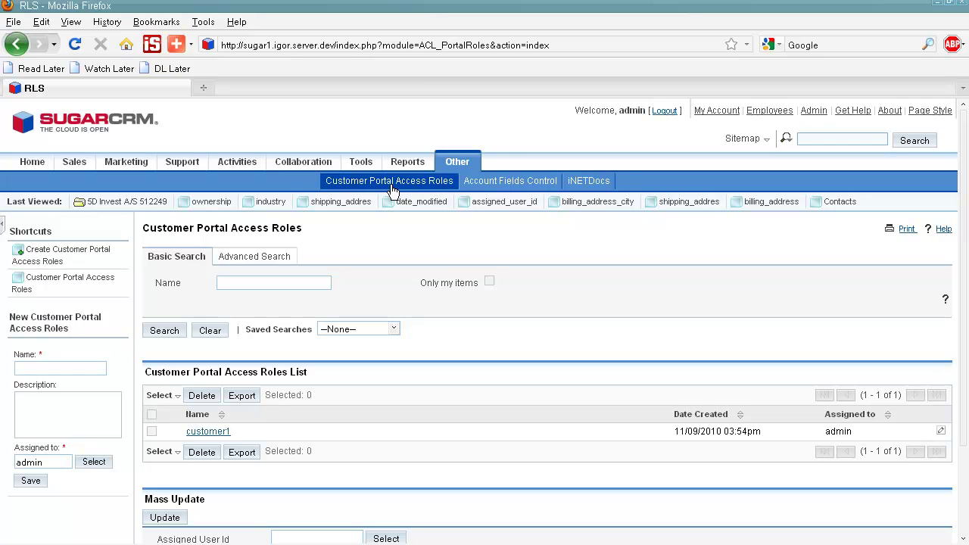
{"action": "left_click", "coordinate": [443, 184]}
Create and save a new portal access role named customer-role-1 from Shortcuts.
{"action": "left_click", "coordinate": [94, 257]}
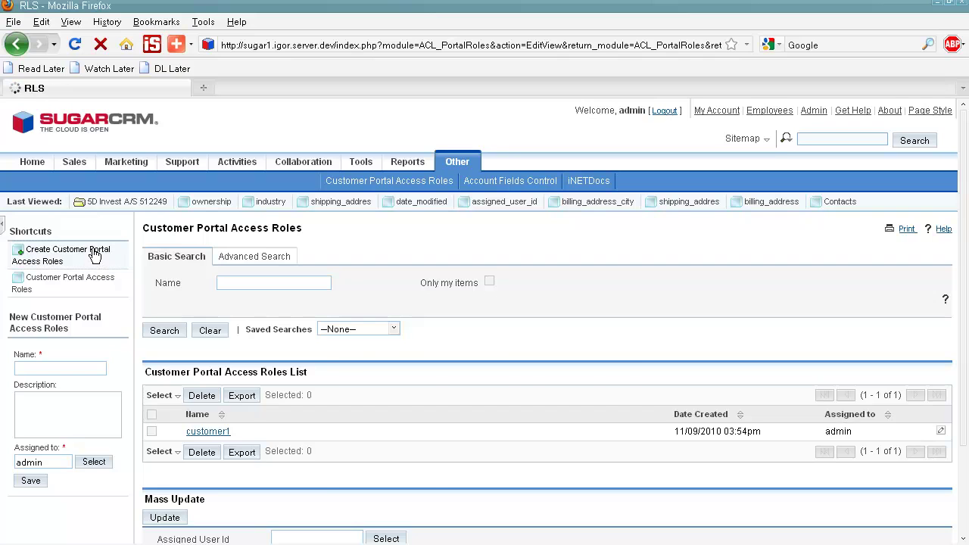
{"action": "left_click", "coordinate": [262, 282]}
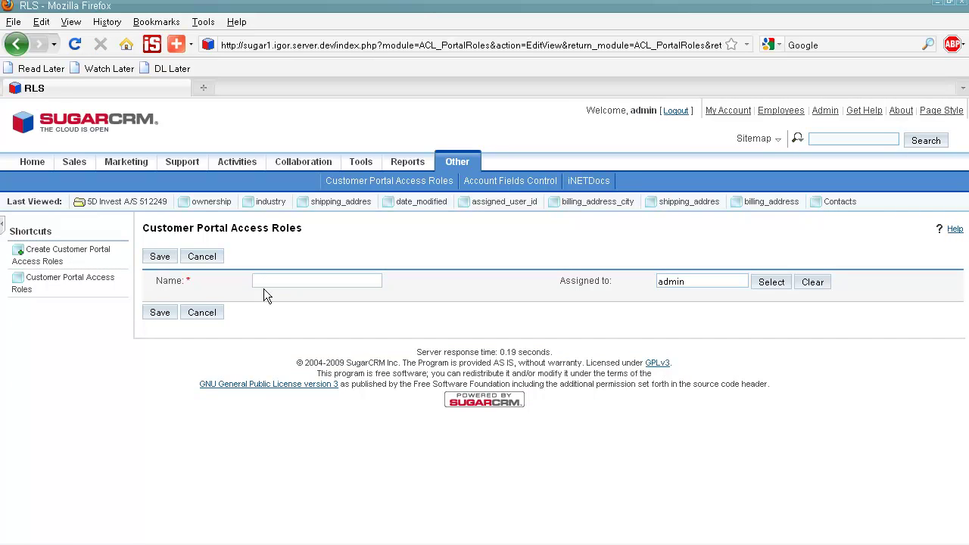
{"action": "type", "text": "cu"}
{"action": "left_click", "coordinate": [265, 295]}
{"action": "left_click", "coordinate": [160, 314]}
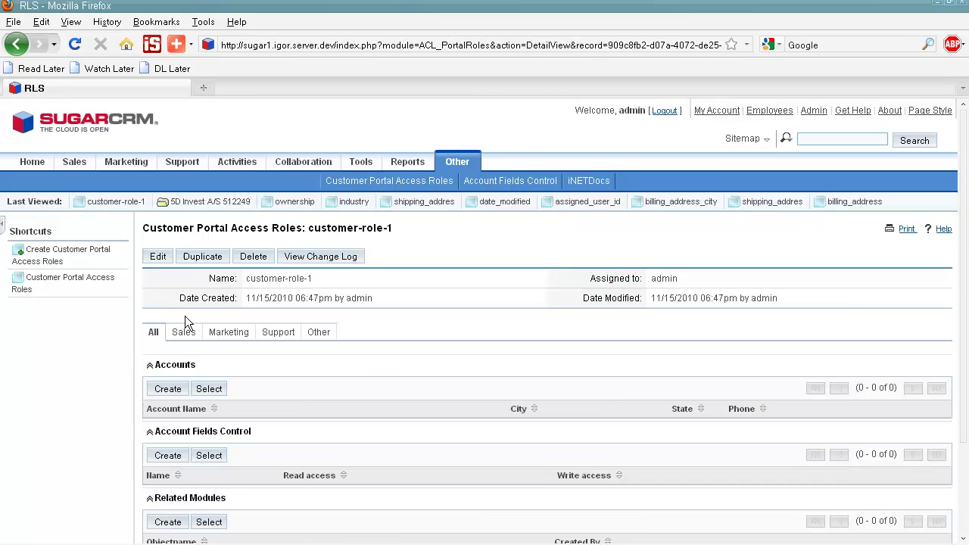
Select all 20 account fields, including billing address fields and date_entered, into Account Fields Control.
{"action": "scroll", "coordinate": [185, 316], "scroll_direction": "down", "scroll_amount": 3}
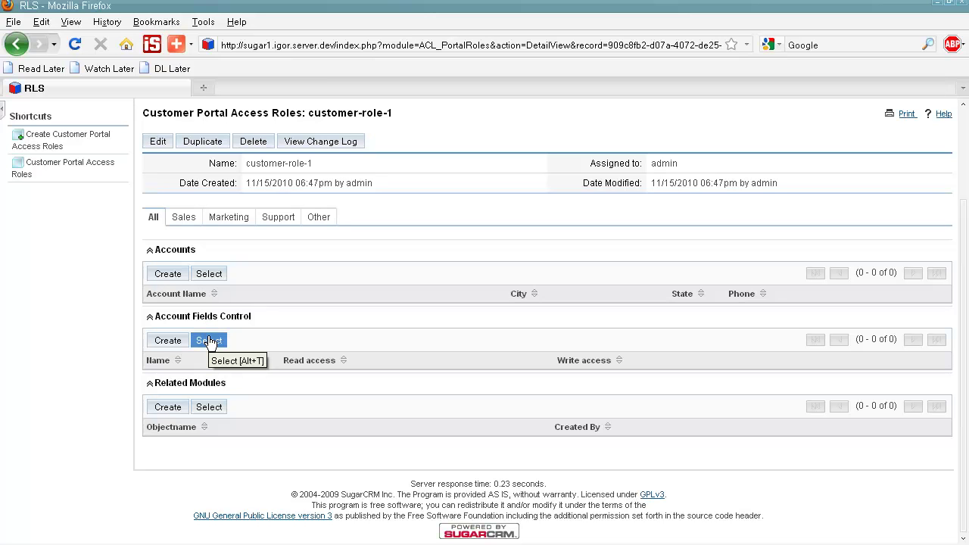
{"action": "left_click", "coordinate": [209, 341]}
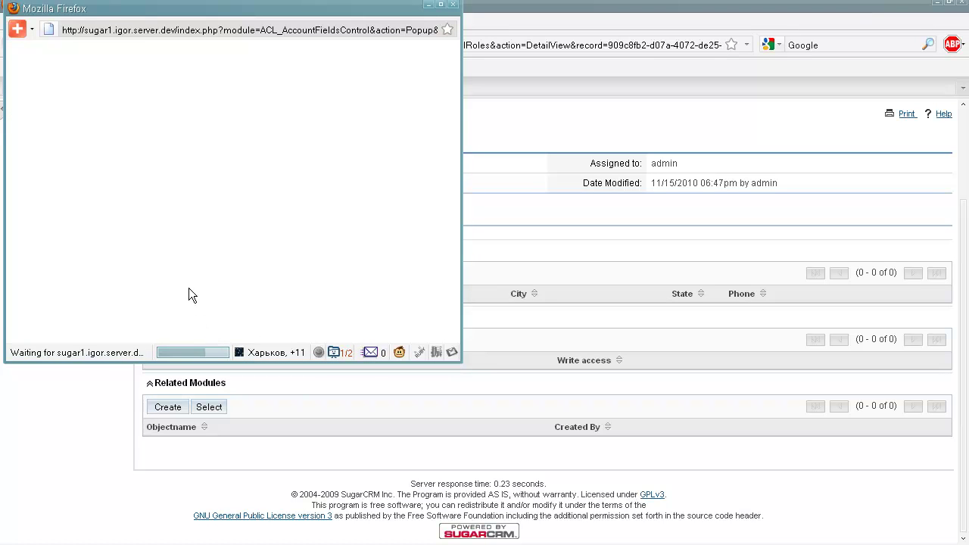
{"action": "scroll", "coordinate": [138, 239], "scroll_direction": "down", "scroll_amount": 4}
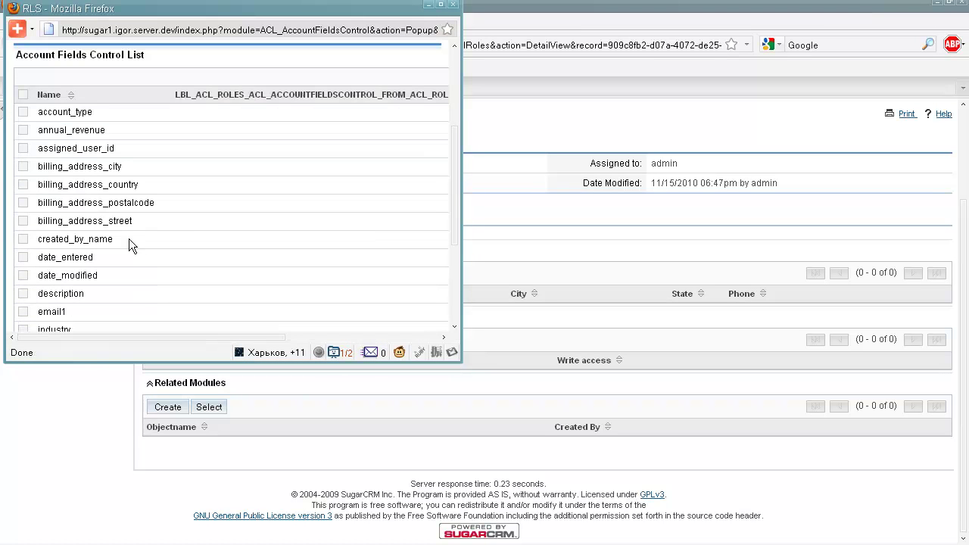
{"action": "left_click", "coordinate": [23, 166]}
{"action": "left_click", "coordinate": [22, 184]}
{"action": "left_click", "coordinate": [23, 203]}
{"action": "left_click", "coordinate": [23, 221]}
{"action": "left_click", "coordinate": [24, 258]}
{"action": "left_click", "coordinate": [23, 94]}
{"action": "scroll", "coordinate": [24, 104], "scroll_direction": "up", "scroll_amount": 2}
{"action": "left_click", "coordinate": [29, 114]}
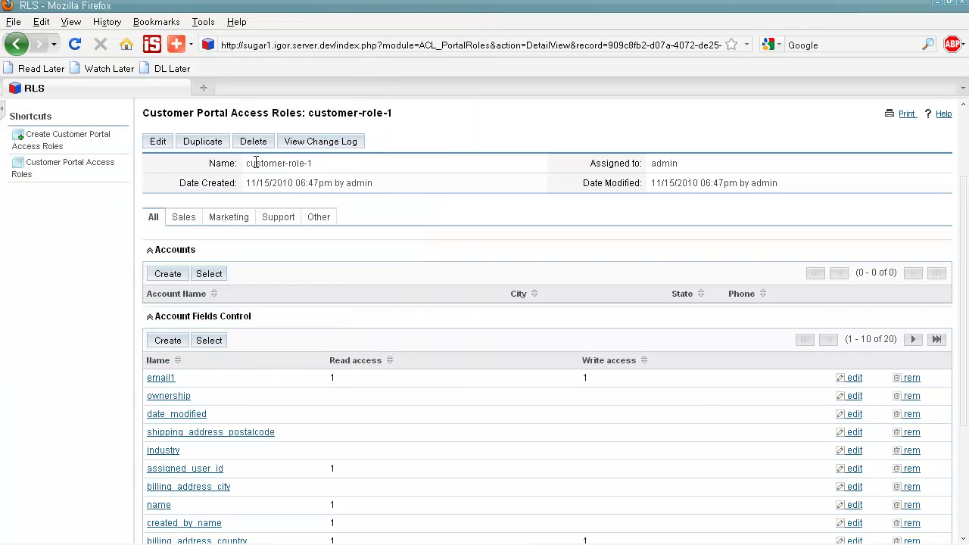
{"action": "scroll", "coordinate": [259, 185], "scroll_direction": "down", "scroll_amount": 5}
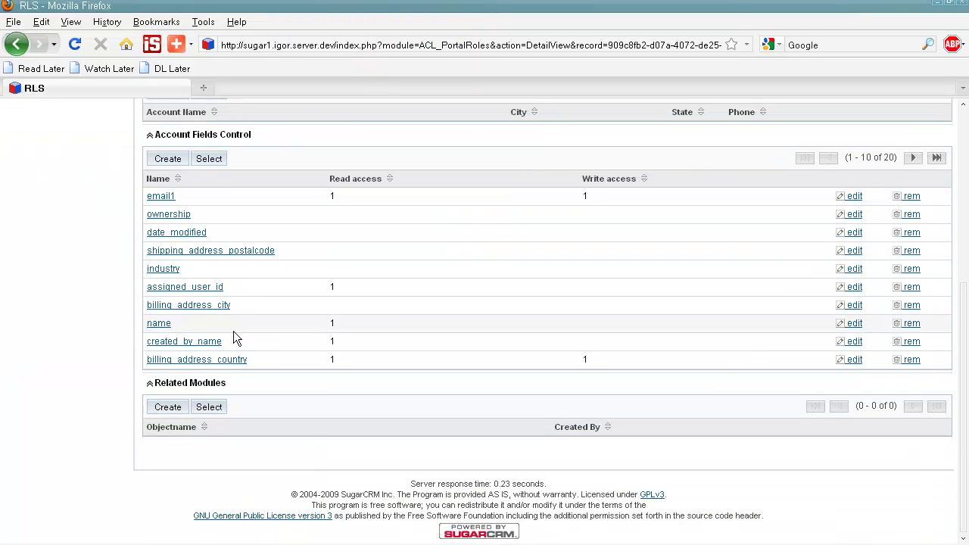
Tick Calls, Contacts and then every module in the Related Modules popup, linking all six to customer-role-1.
{"action": "left_click", "coordinate": [209, 407]}
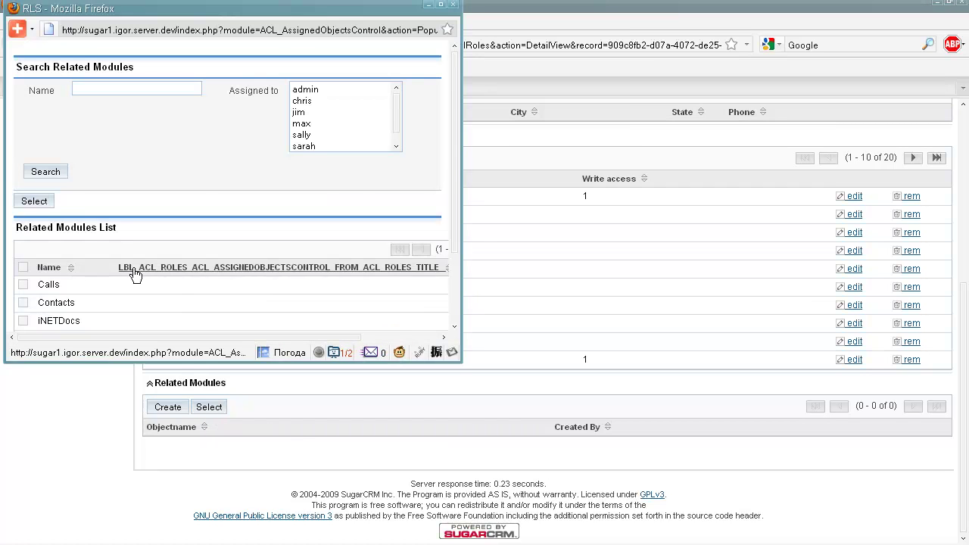
{"action": "scroll", "coordinate": [83, 271], "scroll_direction": "down", "scroll_amount": 2}
{"action": "left_click", "coordinate": [22, 198]}
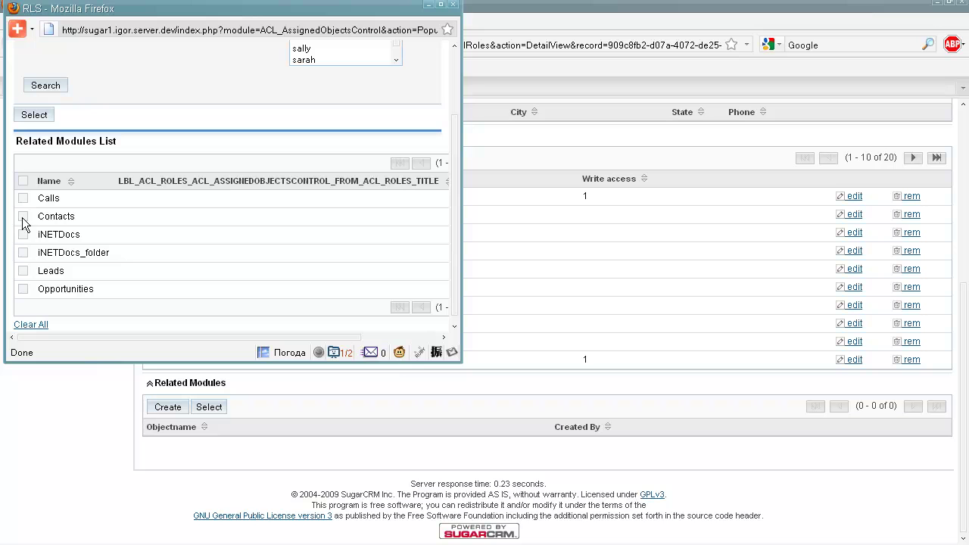
{"action": "left_click", "coordinate": [23, 215]}
{"action": "left_click", "coordinate": [23, 180]}
{"action": "left_click", "coordinate": [35, 117]}
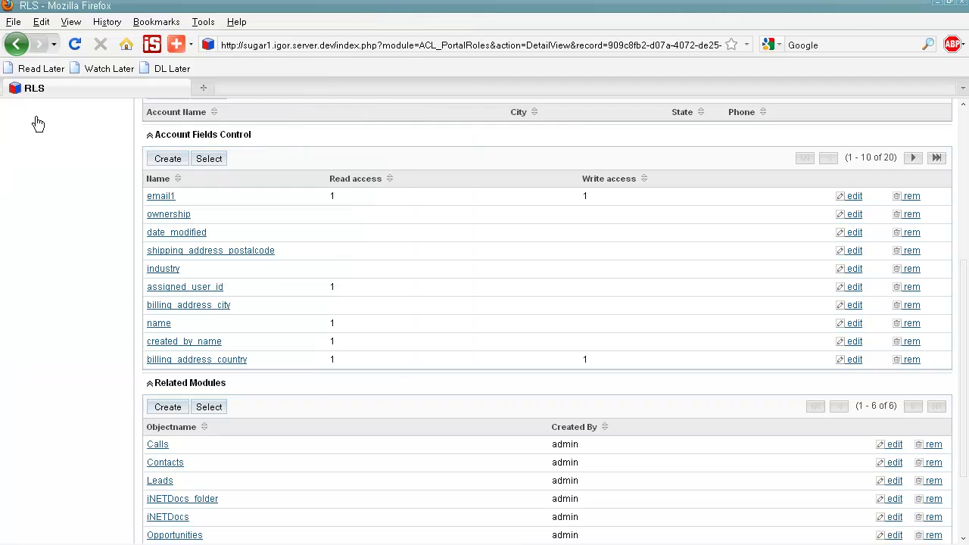
Save the ownership field rule with read and write access cleared, then return to customer-role-1.
{"action": "left_click", "coordinate": [186, 217]}
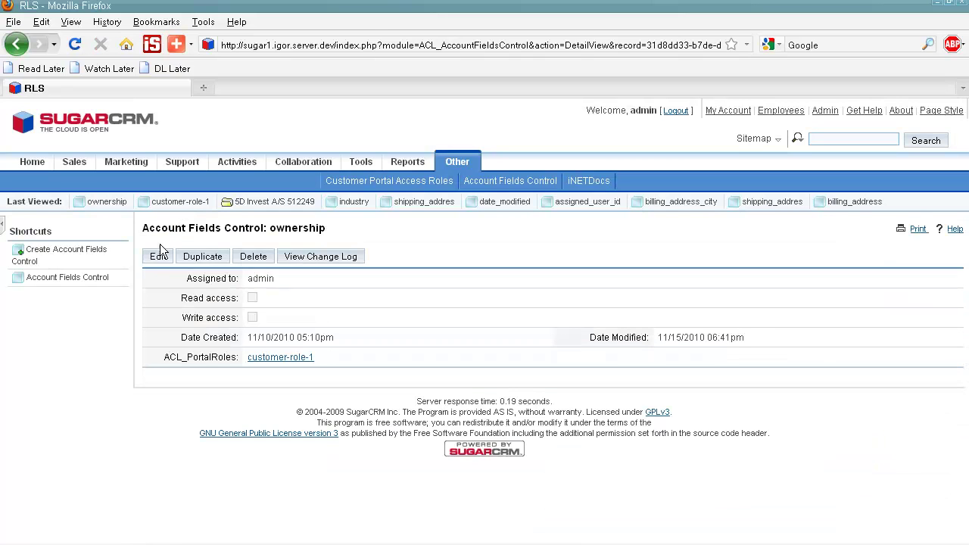
{"action": "left_click", "coordinate": [158, 258]}
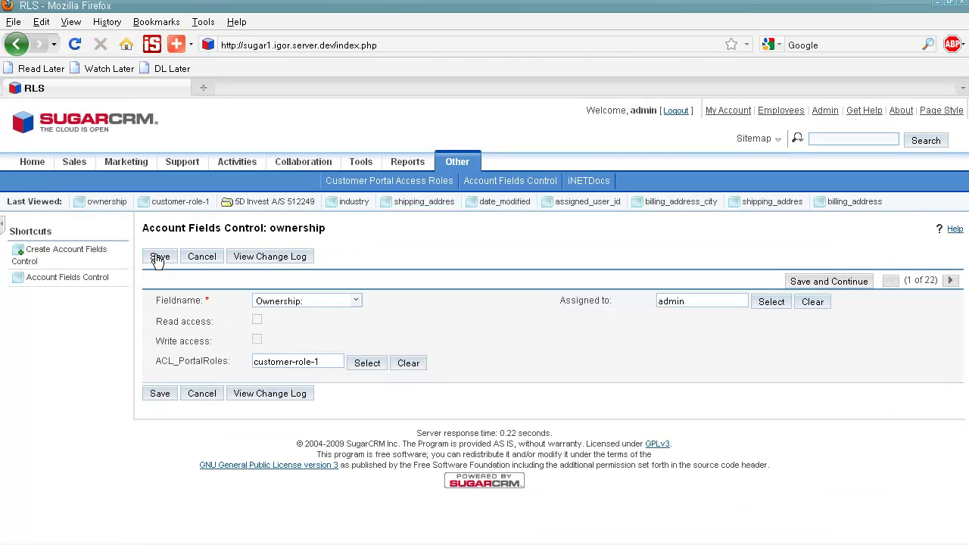
{"action": "left_click", "coordinate": [257, 322]}
{"action": "left_click", "coordinate": [258, 339]}
{"action": "left_click", "coordinate": [257, 321]}
{"action": "left_click", "coordinate": [159, 259]}
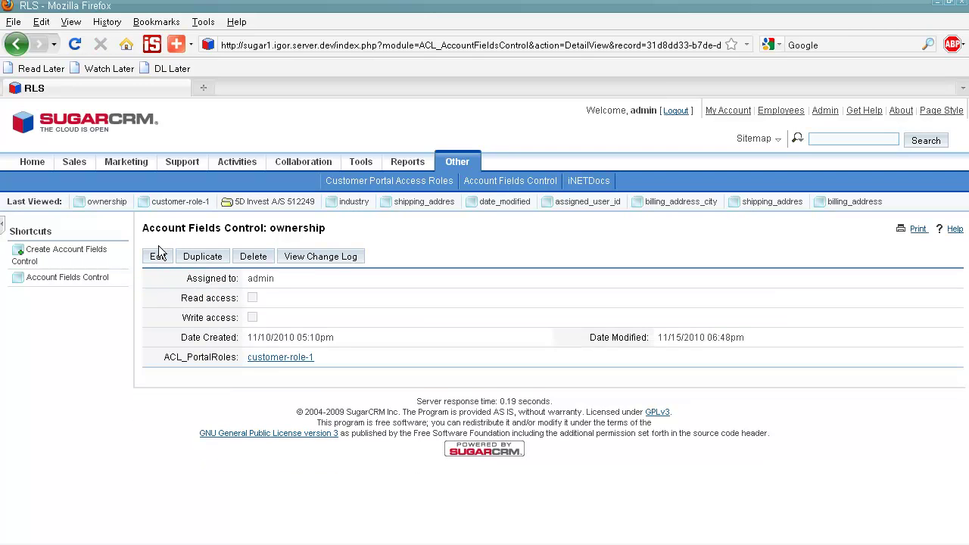
{"action": "left_click", "coordinate": [165, 203]}
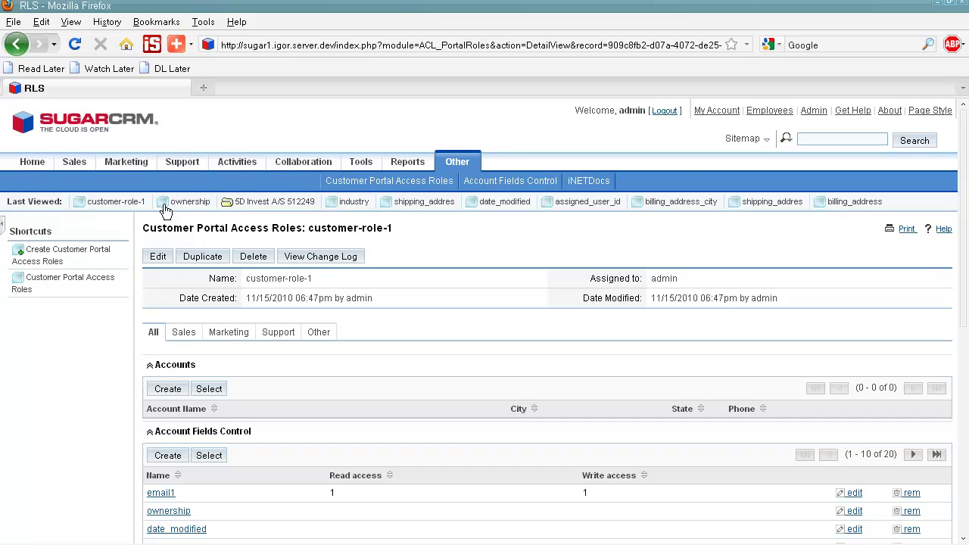
Link 5D Invest A/S 512249, both 3rd Round Funding, 360 Vacations 482497 and A.D. Importing accounts.
{"action": "left_click", "coordinate": [197, 389]}
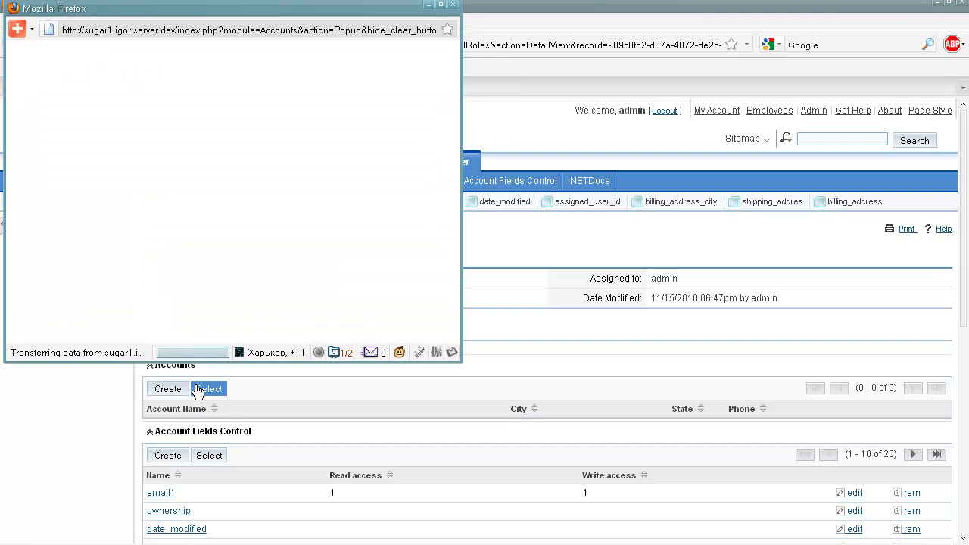
{"action": "scroll", "coordinate": [168, 223], "scroll_direction": "down", "scroll_amount": 8}
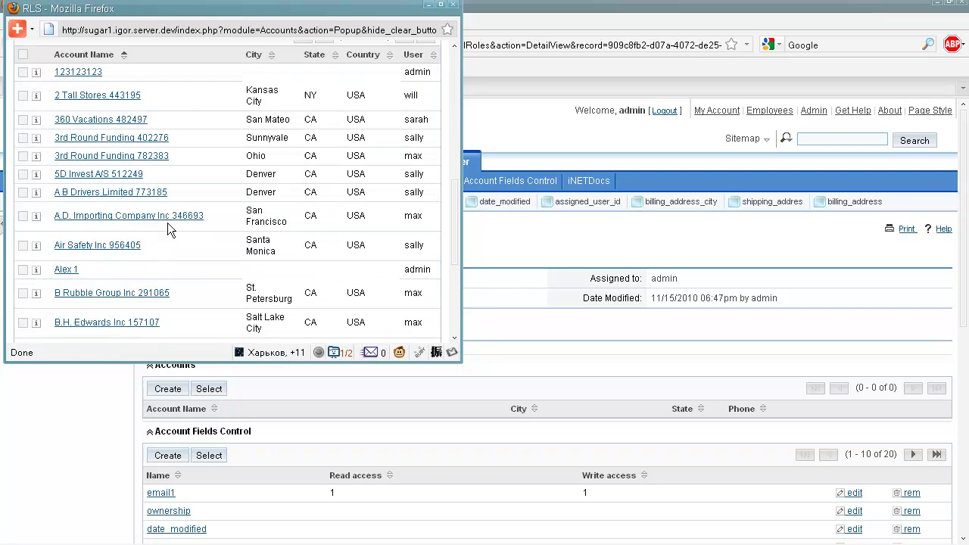
{"action": "left_click", "coordinate": [22, 174]}
{"action": "left_click", "coordinate": [22, 155]}
{"action": "left_click", "coordinate": [23, 137]}
{"action": "left_click", "coordinate": [23, 120]}
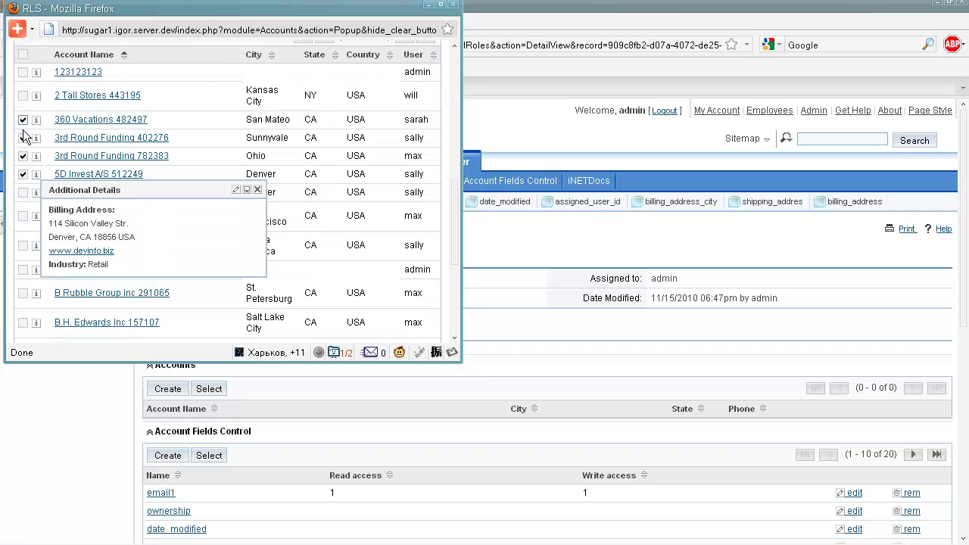
{"action": "left_click", "coordinate": [22, 216]}
{"action": "scroll", "coordinate": [92, 198], "scroll_direction": "up", "scroll_amount": 4}
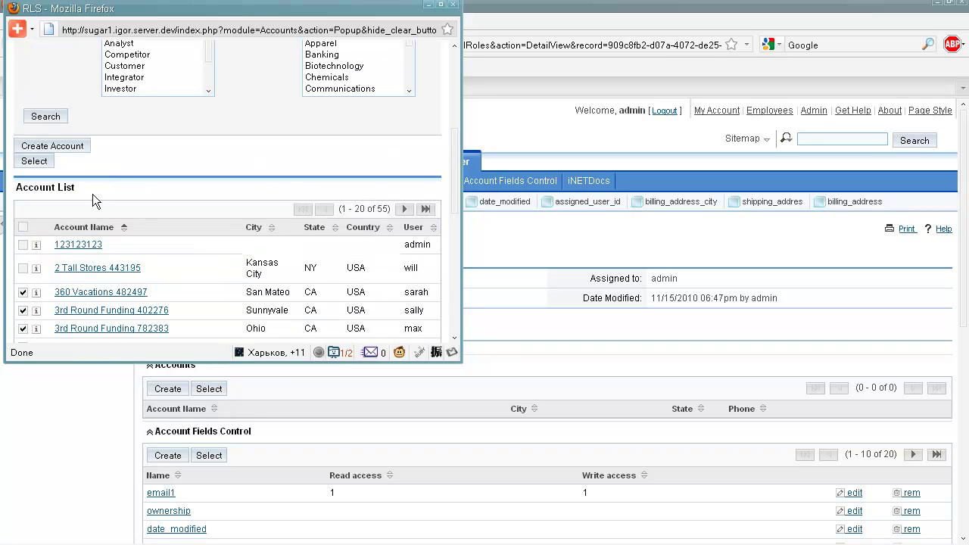
{"action": "left_click", "coordinate": [44, 162]}
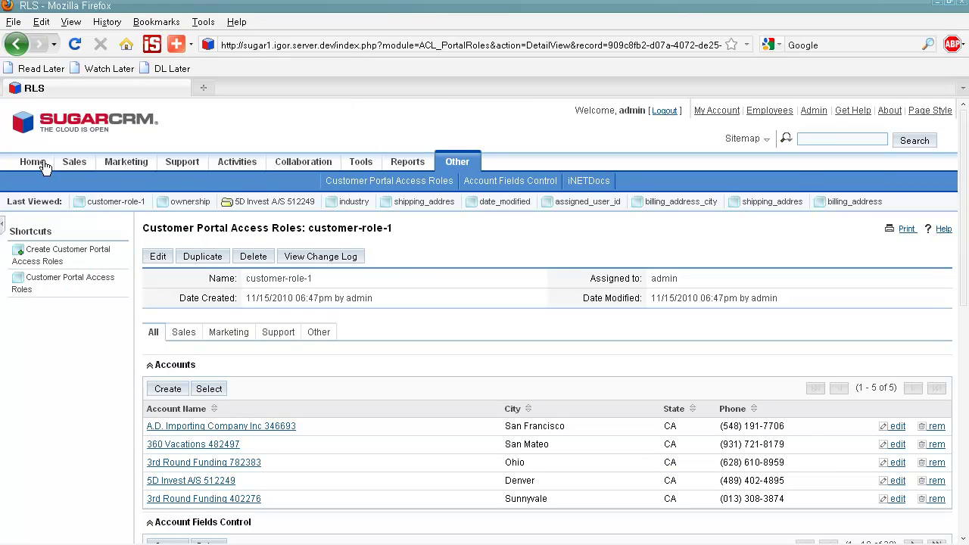
{"action": "scroll", "coordinate": [163, 239], "scroll_direction": "down", "scroll_amount": 4}
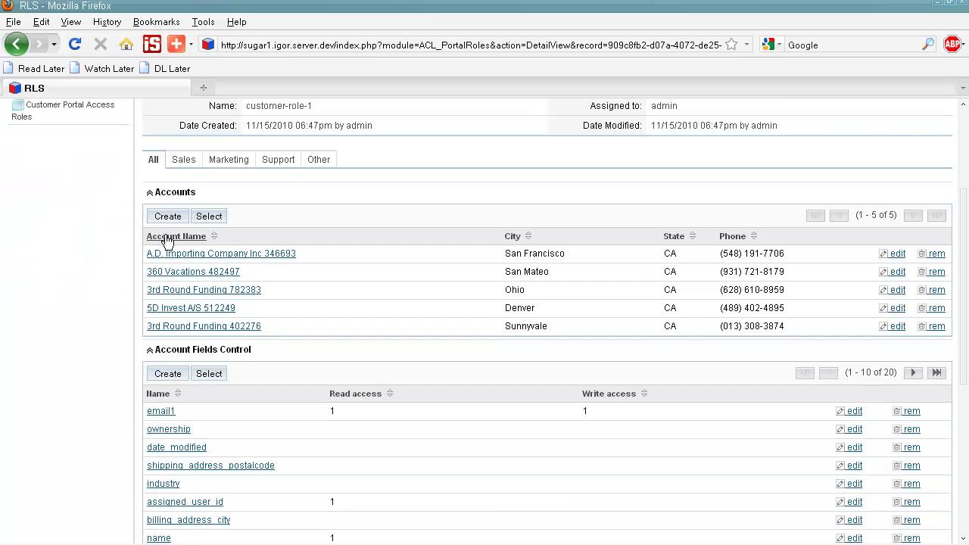
Edit account 5D Invest A/S 512249, turn on Drupal user with role customer-role-1, and save.
{"action": "left_click", "coordinate": [188, 309]}
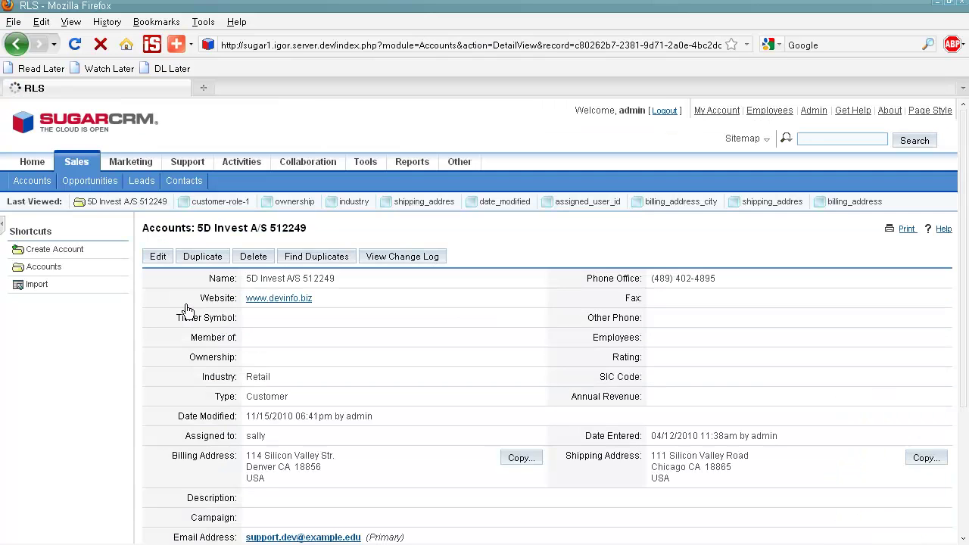
{"action": "left_click", "coordinate": [159, 259]}
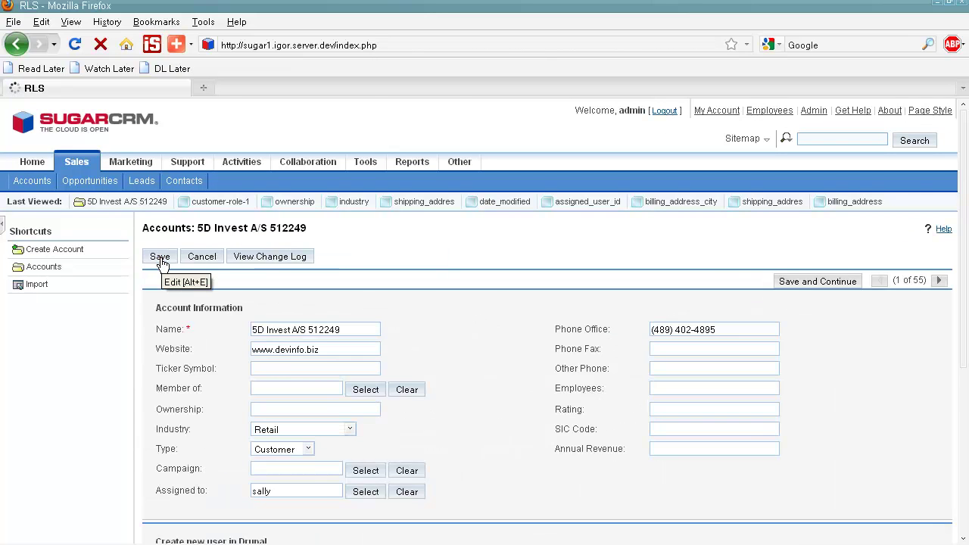
{"action": "scroll", "coordinate": [159, 257], "scroll_direction": "down", "scroll_amount": 3}
{"action": "scroll", "coordinate": [159, 258], "scroll_direction": "down", "scroll_amount": 2}
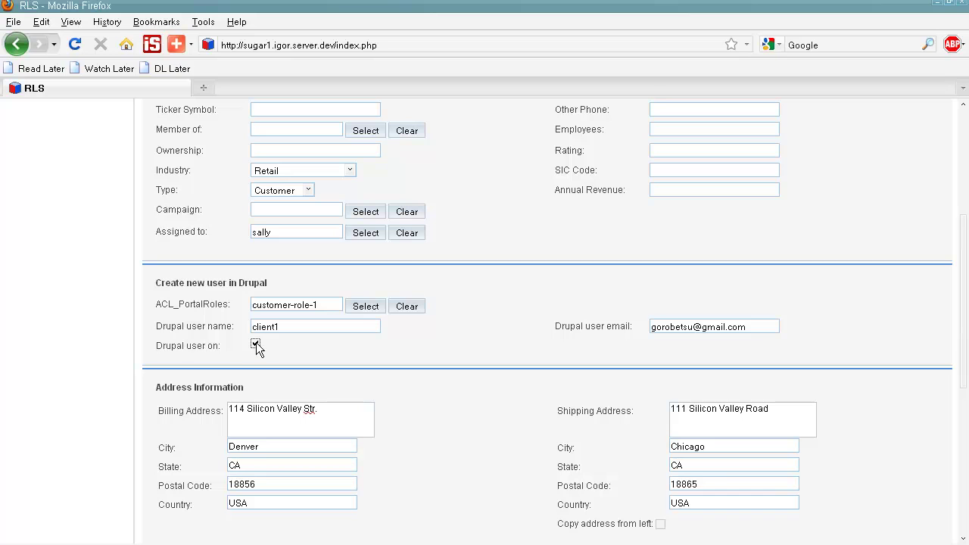
{"action": "scroll", "coordinate": [257, 348], "scroll_direction": "up", "scroll_amount": 5}
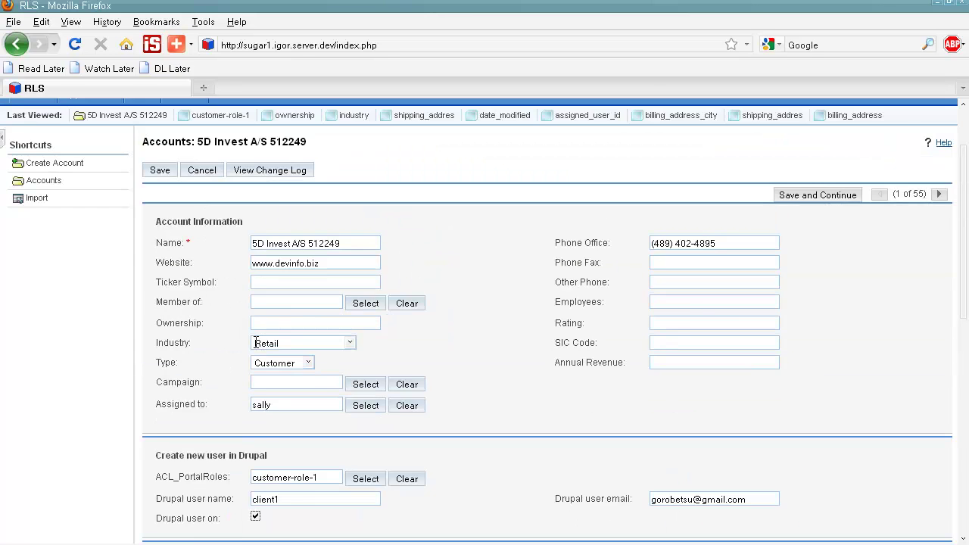
{"action": "left_click", "coordinate": [162, 259]}
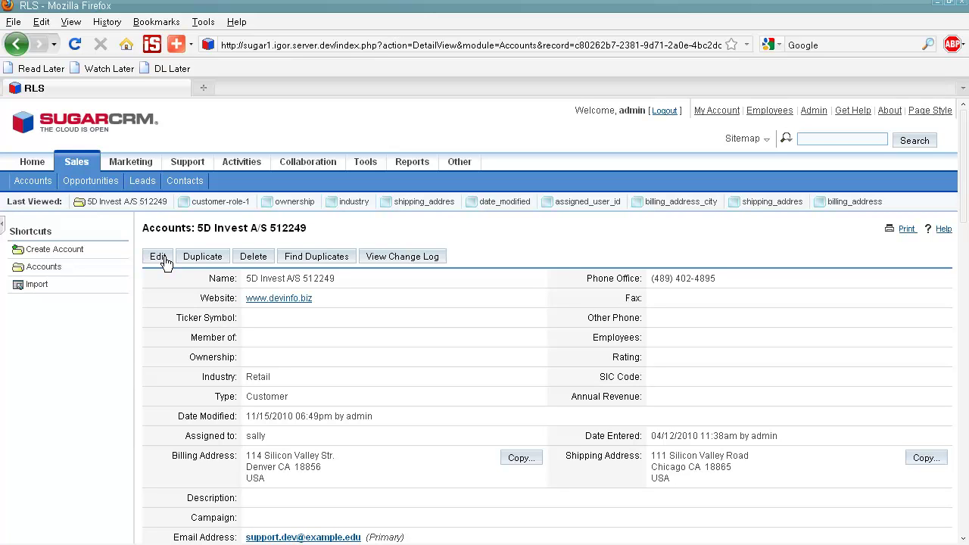
Open iNETDocs from the Other tab's module list.
{"action": "left_click", "coordinate": [470, 165]}
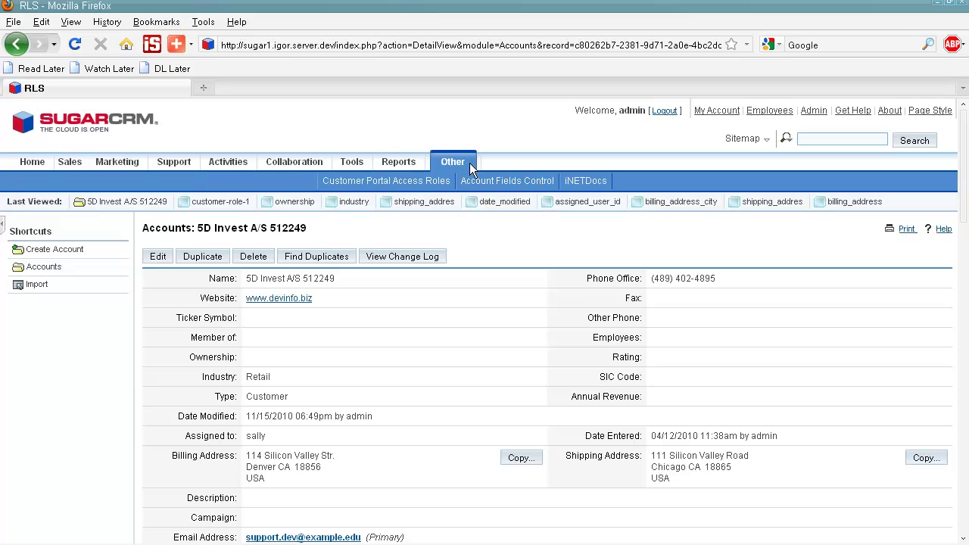
{"action": "left_click", "coordinate": [577, 184]}
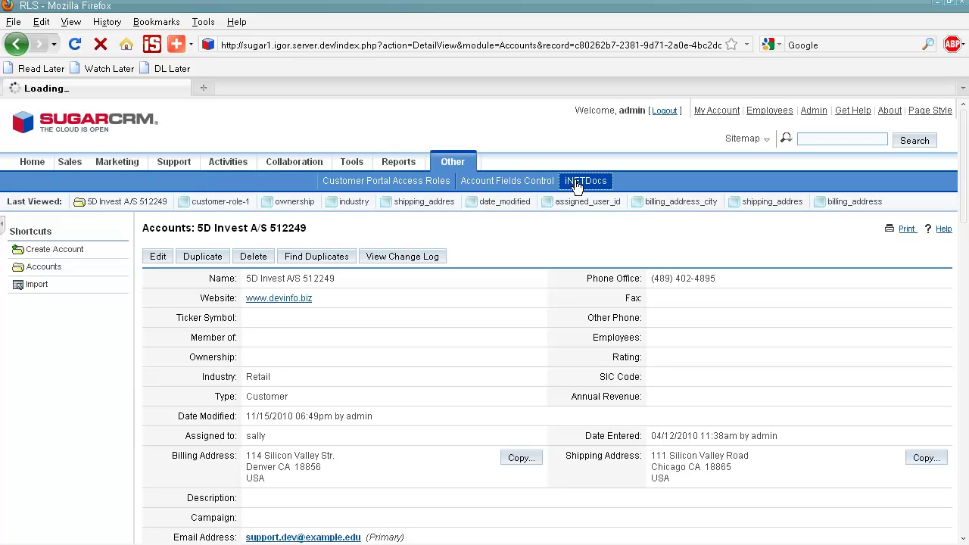